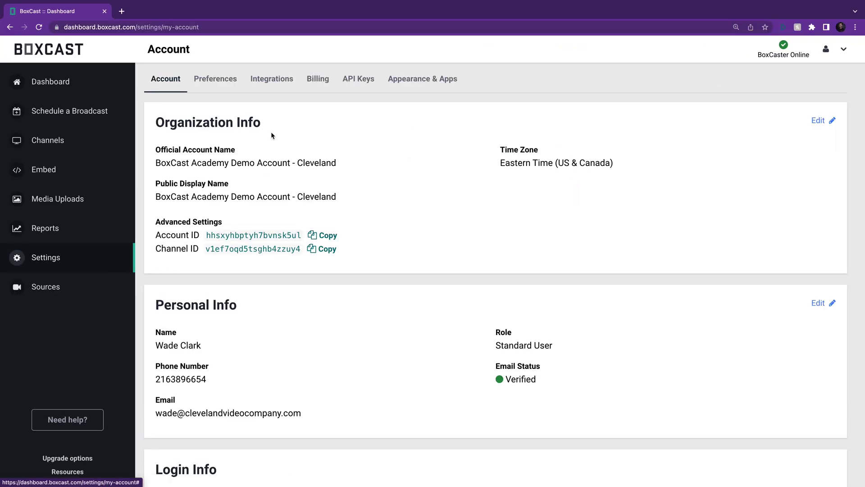
# Start adding a new streaming integration from the Settings > Integrations page
pyautogui.click(272, 80)
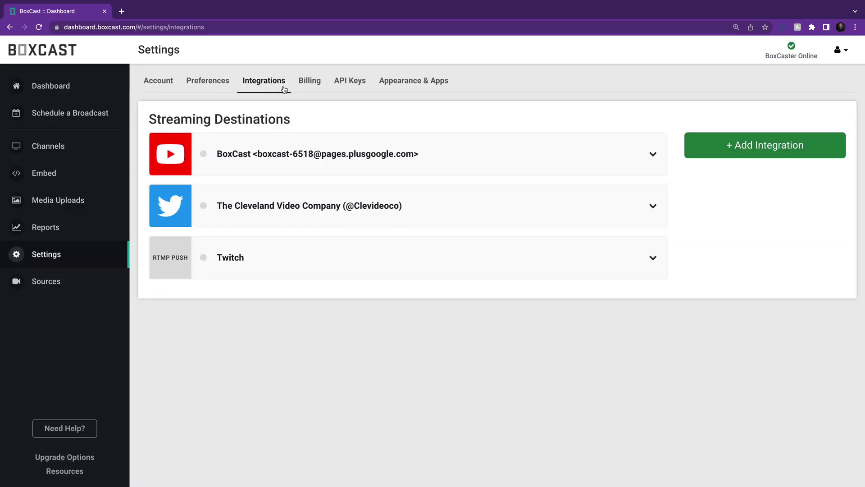
pyautogui.click(720, 141)
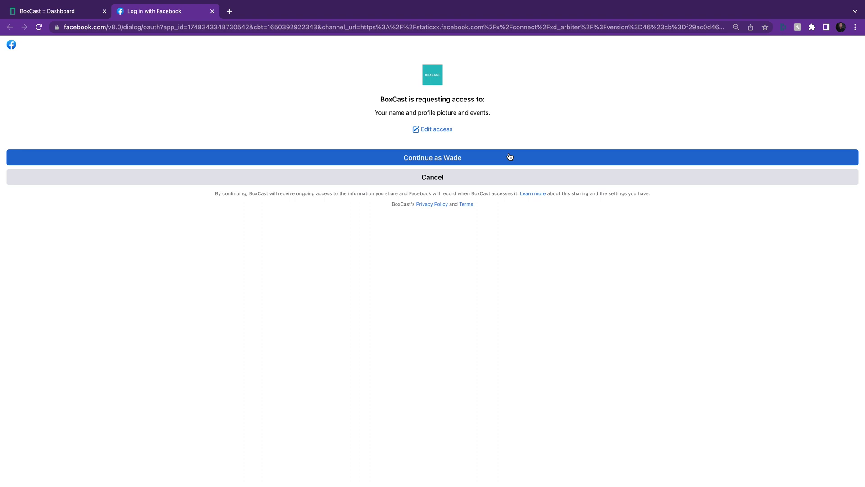
# Approve BoxCast's Facebook access with Public post visibility and all managed pages selected
pyautogui.click(510, 156)
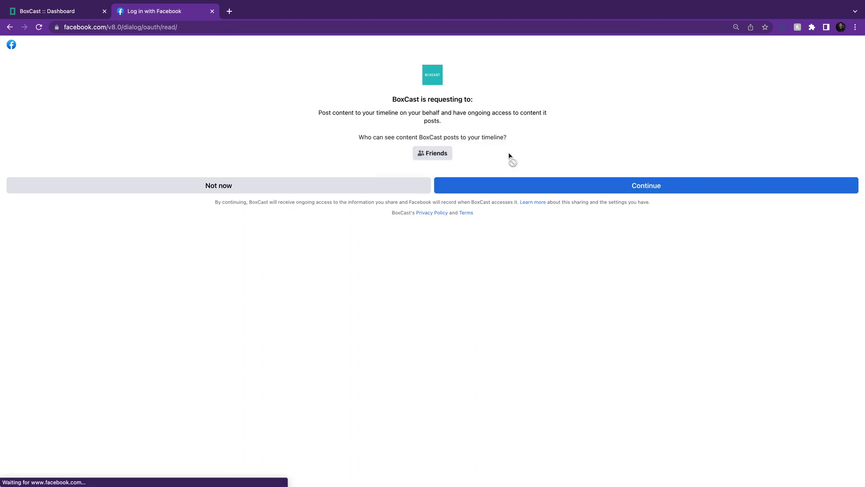
pyautogui.click(451, 108)
pyautogui.click(441, 210)
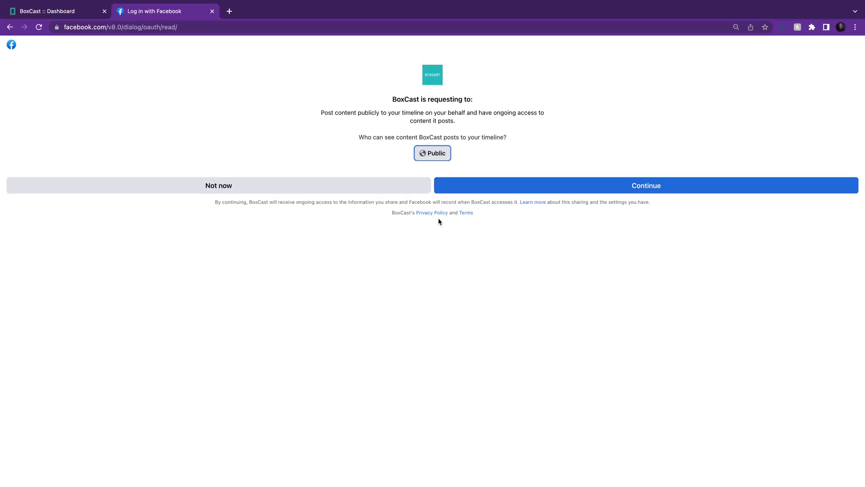
pyautogui.click(586, 192)
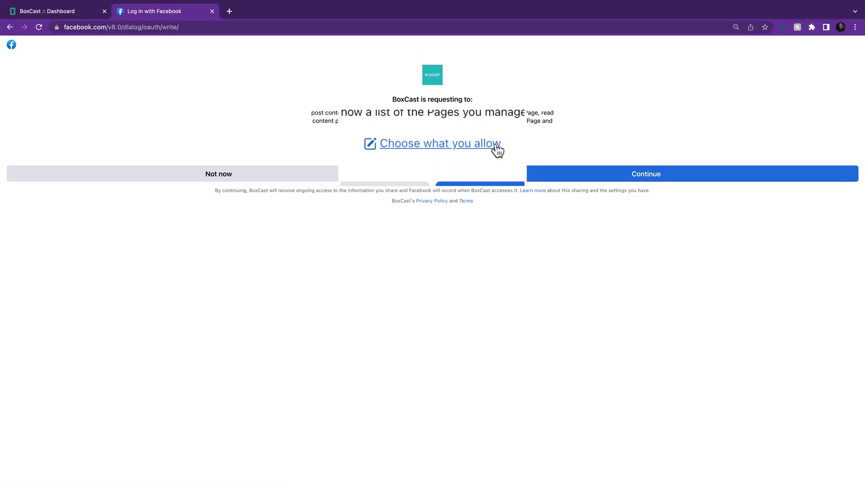
pyautogui.click(464, 145)
pyautogui.scroll(-3, 541, 129)
pyautogui.scroll(-5, 578, 116)
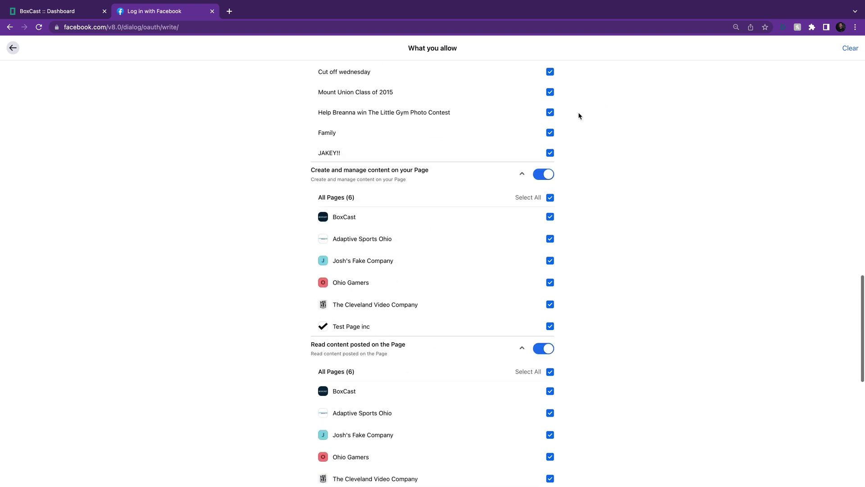
pyautogui.scroll(-2, 578, 116)
pyautogui.scroll(-5, 579, 135)
pyautogui.click(588, 450)
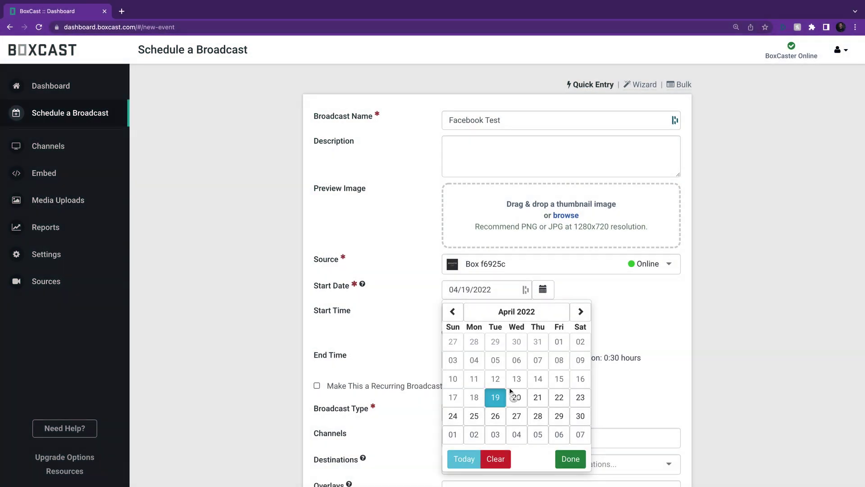
# Set the Facebook Test broadcast to start 04/19/2022 at 3:00 pm
pyautogui.click(496, 396)
pyautogui.click(546, 314)
pyautogui.click(502, 350)
pyautogui.scroll(-2, 587, 373)
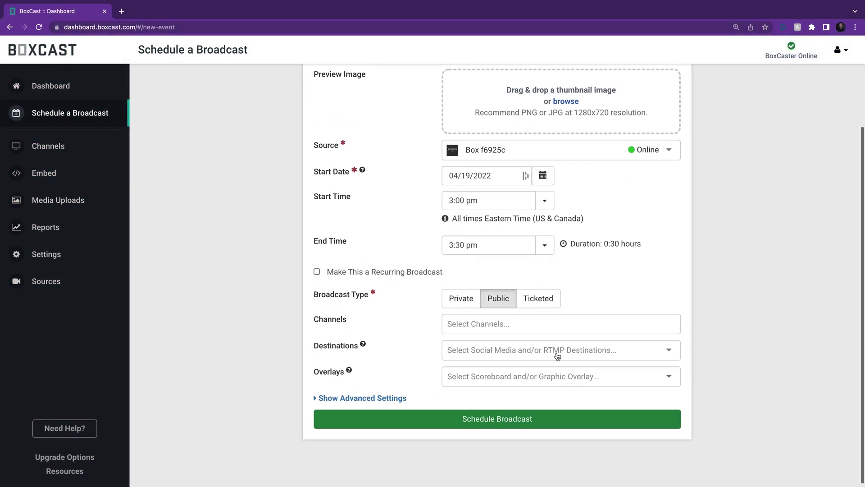
# Add a Facebook destination streaming to The Cleveland Video Company page
pyautogui.click(556, 356)
pyautogui.click(544, 374)
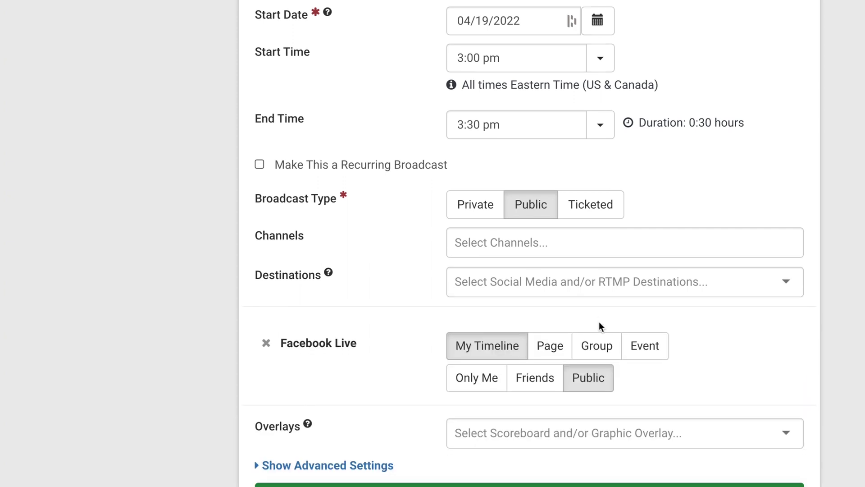
pyautogui.scroll(-2, 598, 326)
pyautogui.click(553, 269)
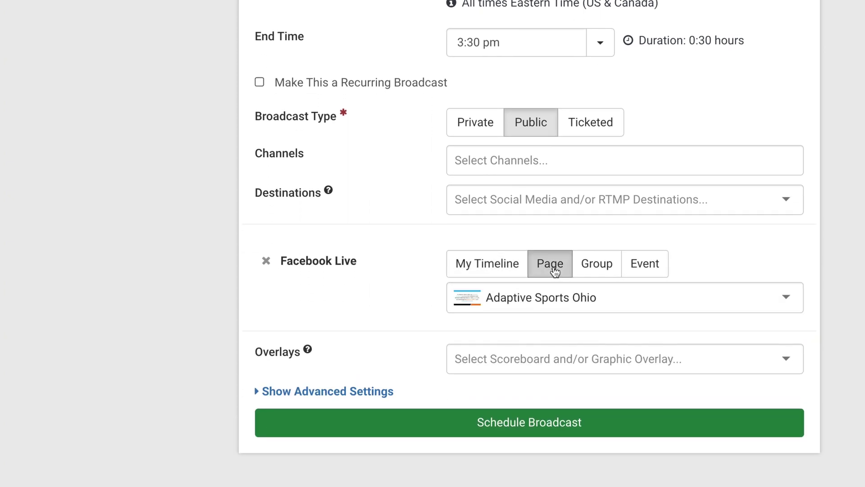
pyautogui.click(561, 297)
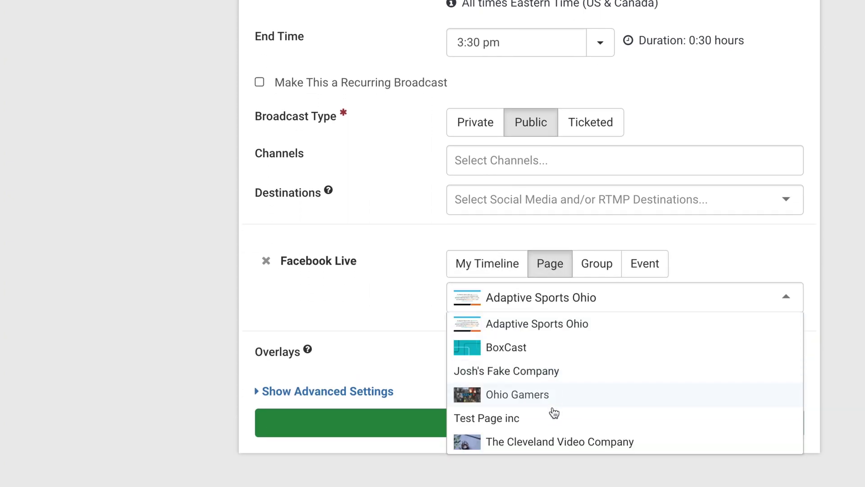
pyautogui.click(559, 443)
# Add a second Facebook destination for Josh's Fake Company page and schedule the broadcast
pyautogui.click(552, 201)
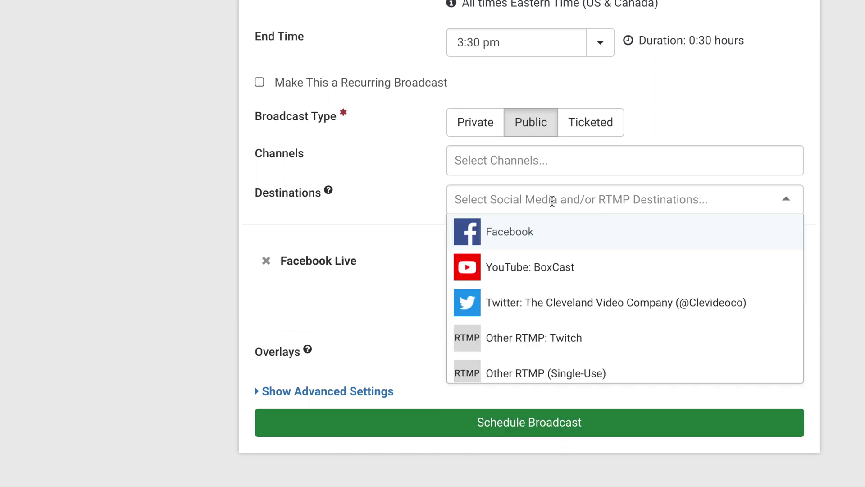
pyautogui.click(549, 232)
pyautogui.click(549, 260)
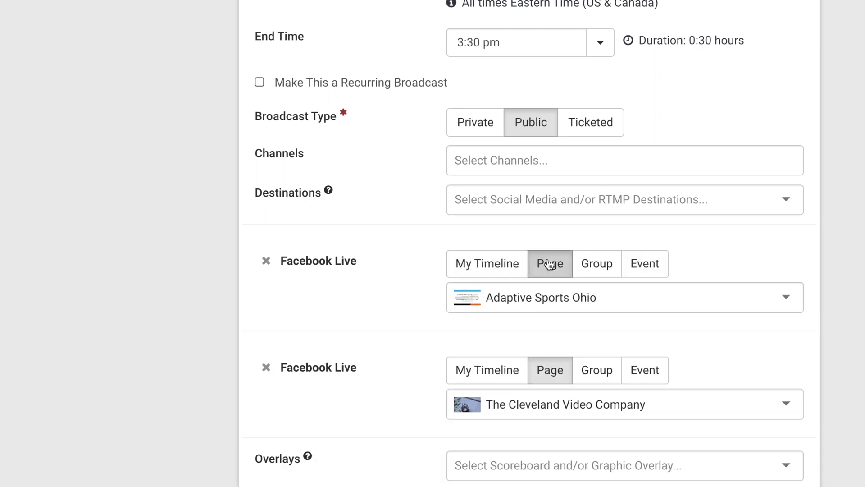
pyautogui.scroll(-1, 549, 264)
pyautogui.click(553, 229)
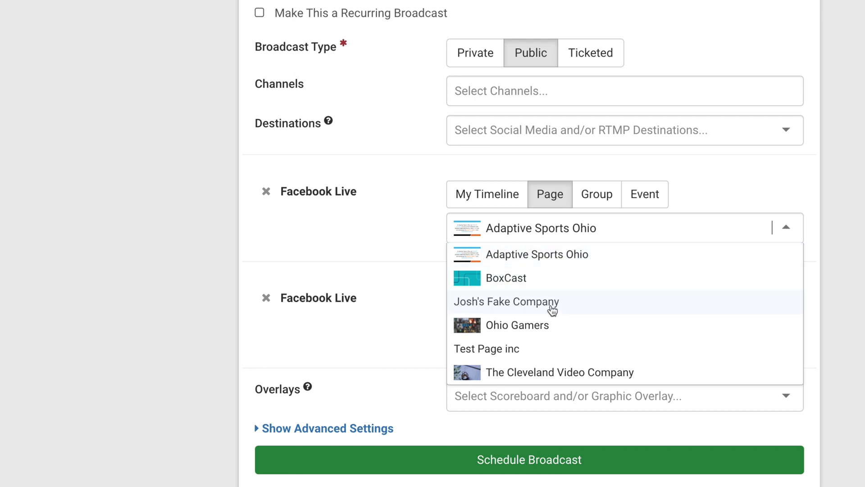
pyautogui.click(553, 308)
pyautogui.scroll(-2, 575, 307)
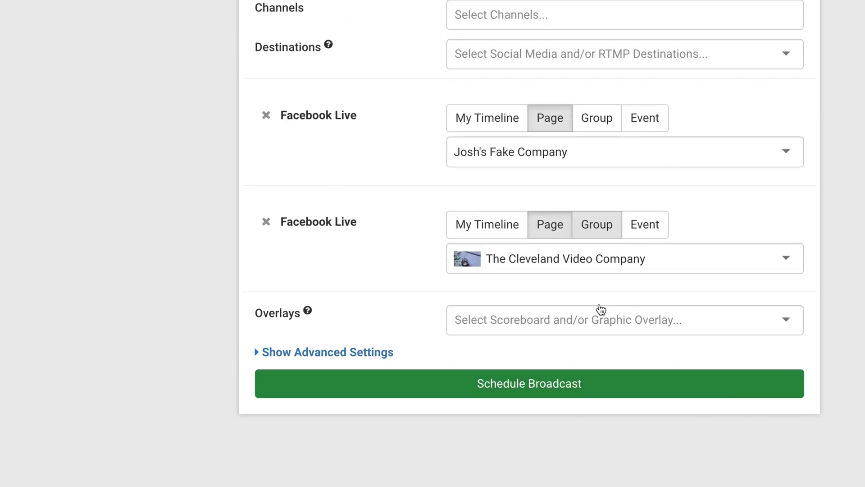
pyautogui.click(545, 382)
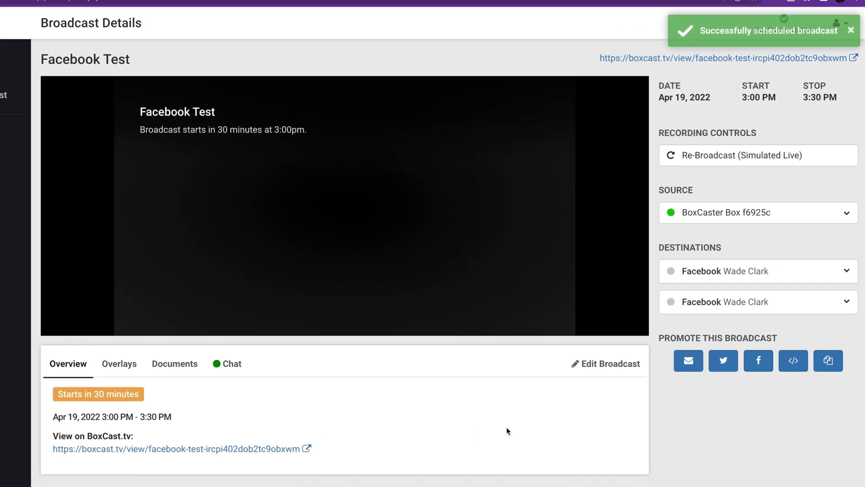
# Create the scheduled Facebook live event now for The Cleveland Video Company destination
pyautogui.click(724, 275)
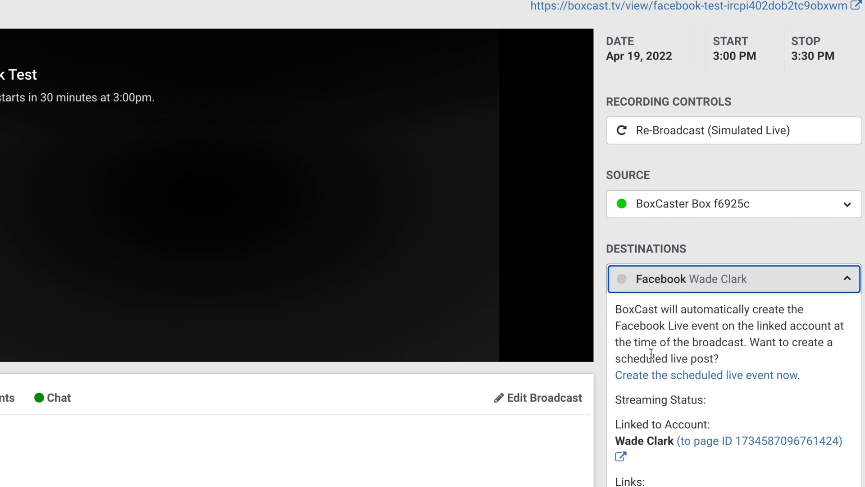
pyautogui.click(654, 376)
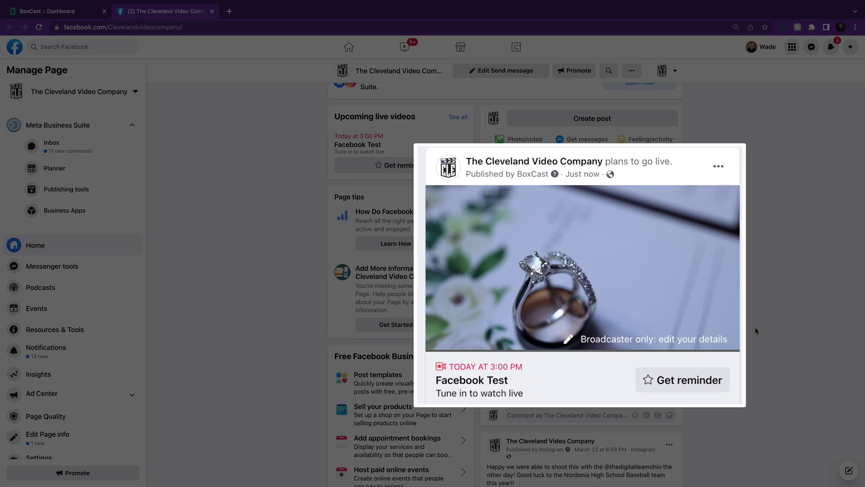
pyautogui.scroll(-2, 291, 213)
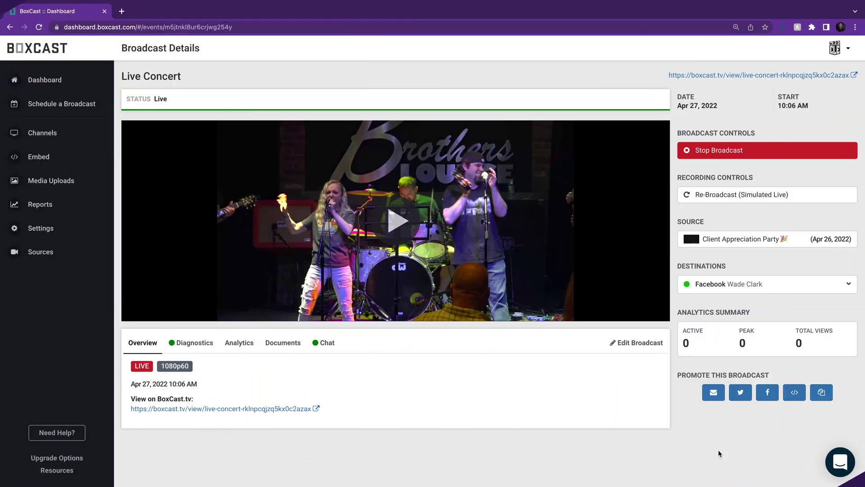
# Expand the Live Concert broadcast's Facebook destination and check its streaming status
pyautogui.click(818, 289)
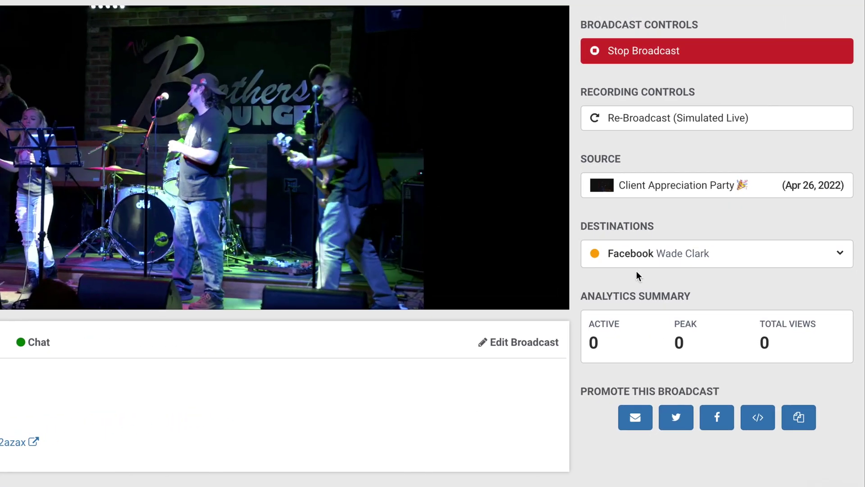
pyautogui.click(628, 264)
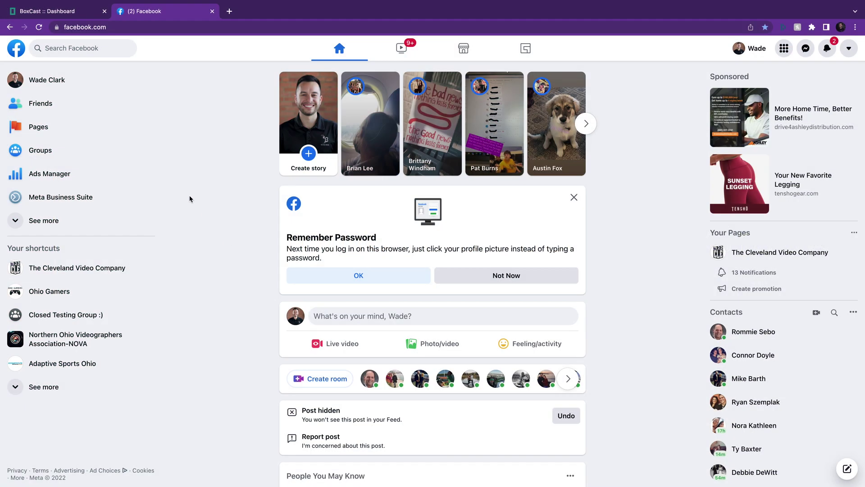
# View the Closed Testing Group's apps list from its group settings
pyautogui.click(45, 151)
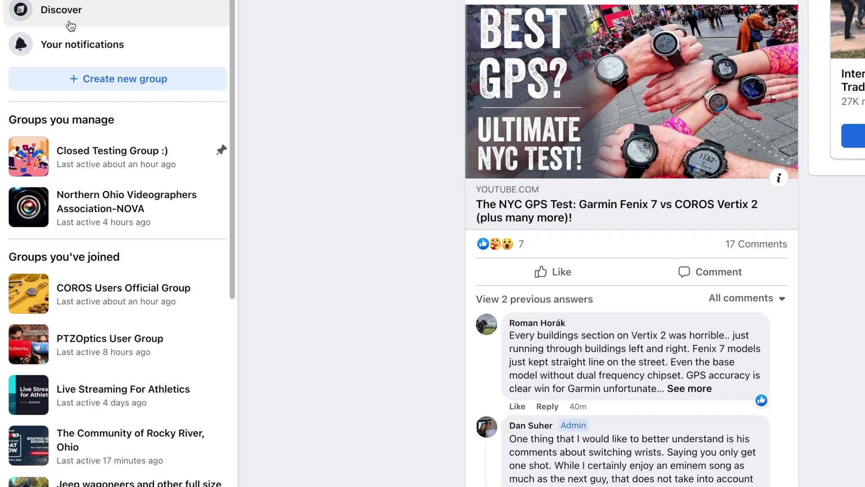
pyautogui.click(84, 155)
pyautogui.scroll(-1, 87, 154)
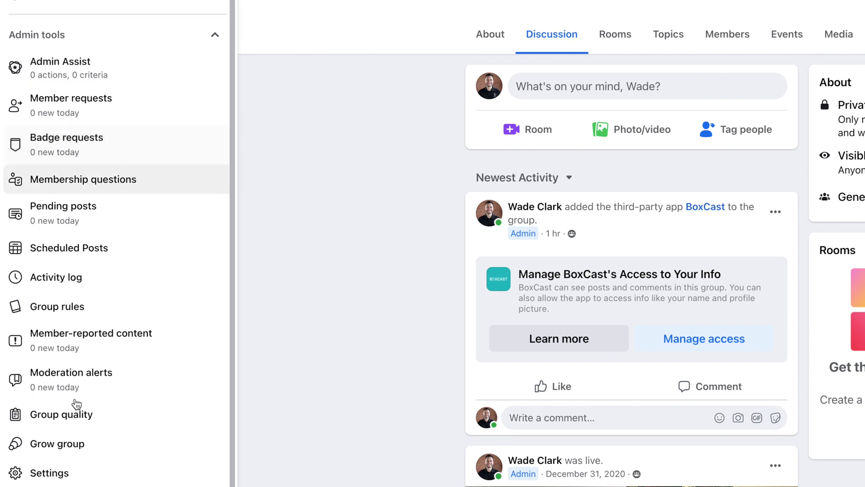
pyautogui.click(74, 481)
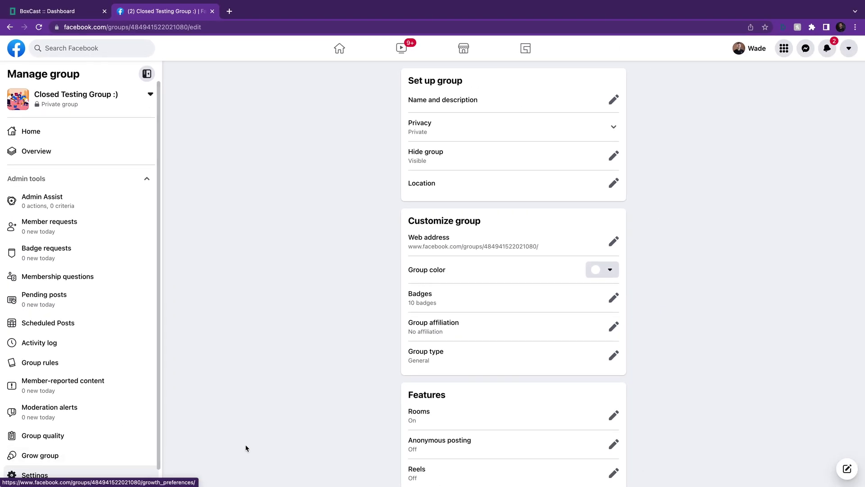
pyautogui.scroll(-4, 367, 440)
pyautogui.scroll(-4, 367, 440)
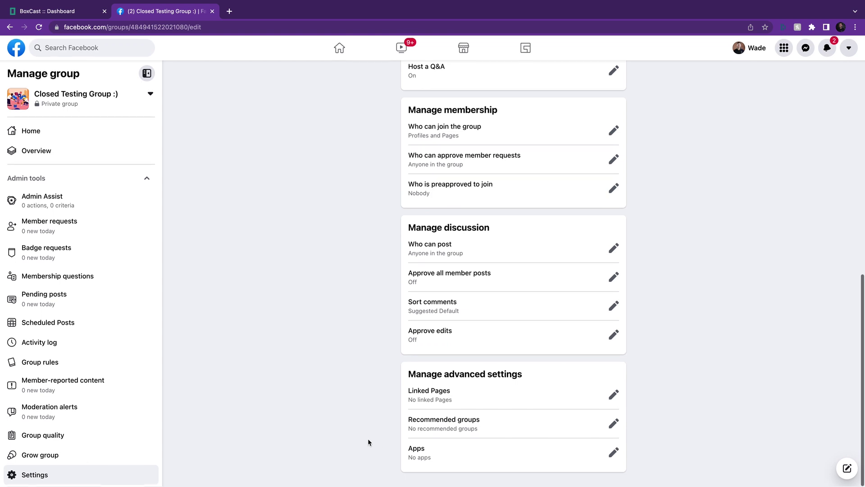
pyautogui.click(613, 453)
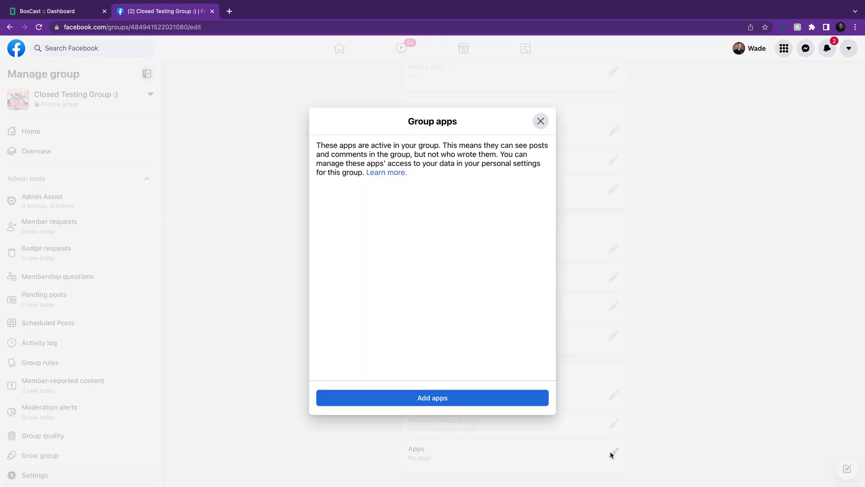
# Find BoxCast in the Group apps store and add it to the Closed Testing Group
pyautogui.click(462, 399)
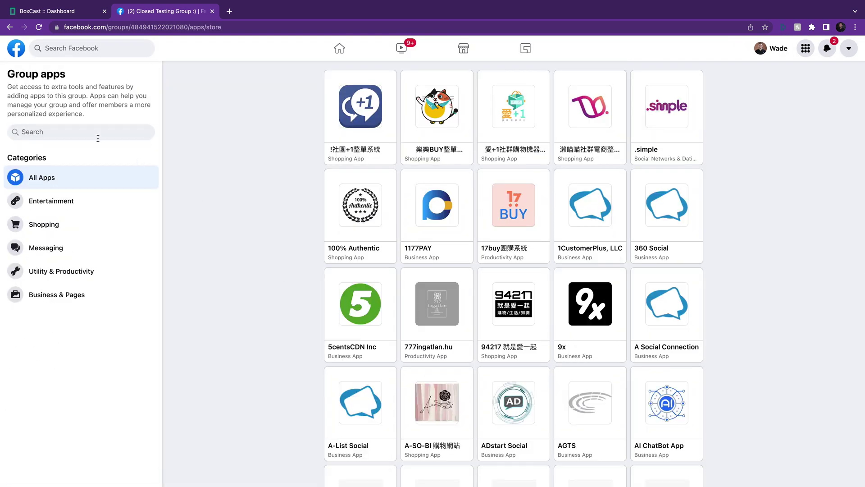
pyautogui.click(44, 132)
pyautogui.write('boxcast')
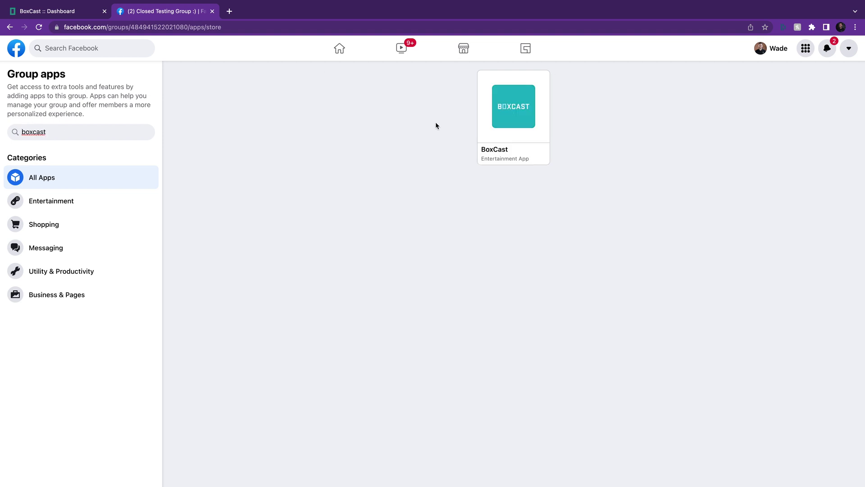
pyautogui.click(491, 123)
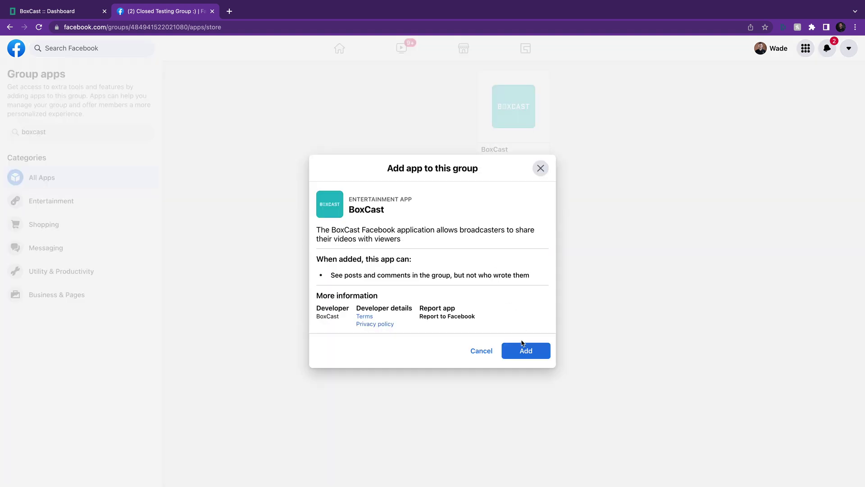
pyautogui.click(520, 349)
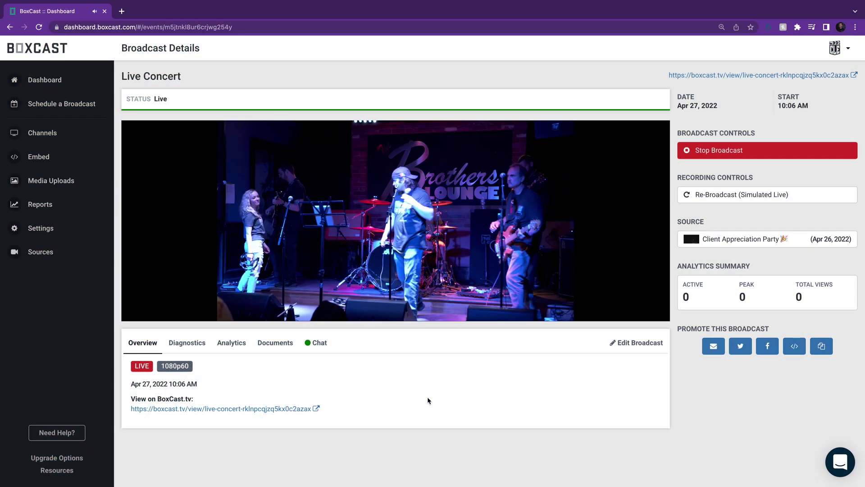
# Add a Facebook Page destination targeting Test Page inc in the Live Concert broadcast's Publish settings
pyautogui.click(628, 344)
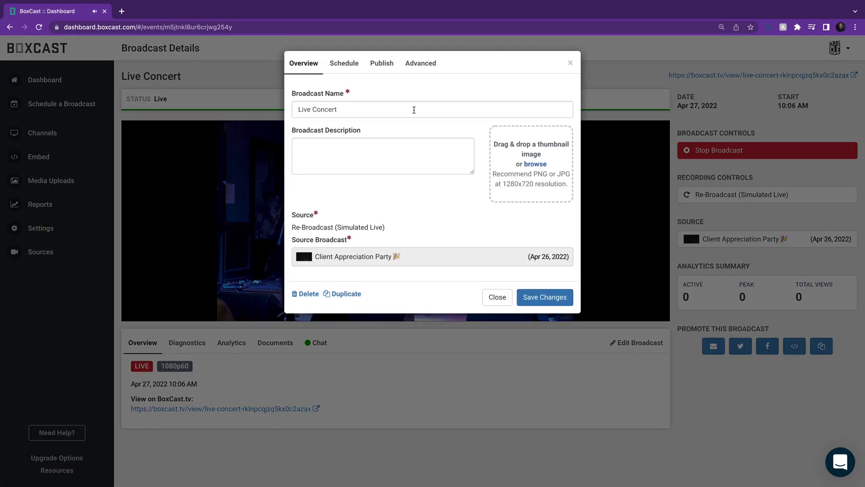
pyautogui.click(381, 64)
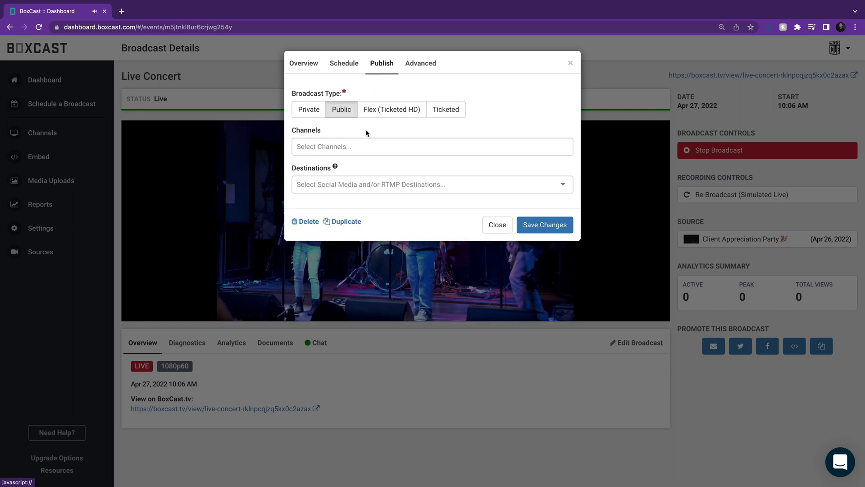
pyautogui.click(359, 183)
pyautogui.click(368, 202)
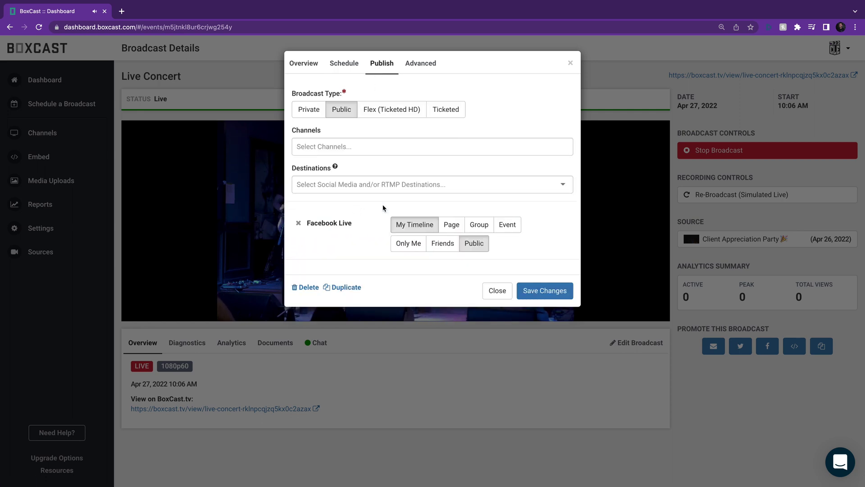
pyautogui.click(450, 226)
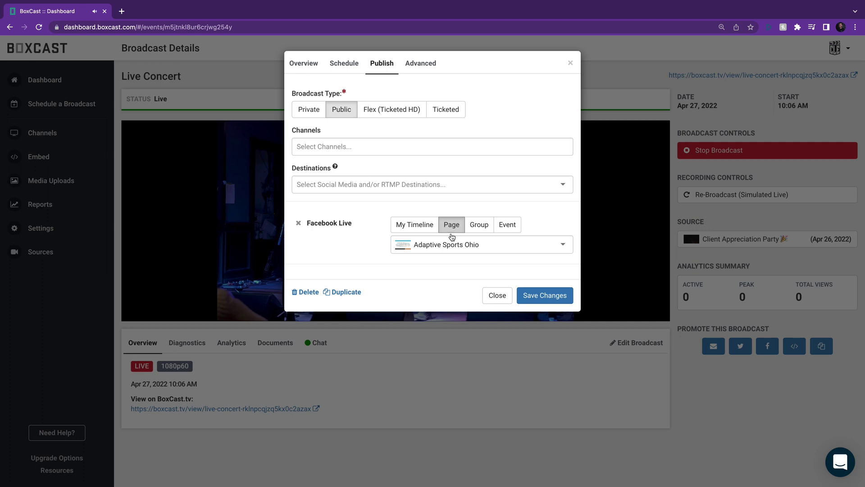
pyautogui.click(450, 244)
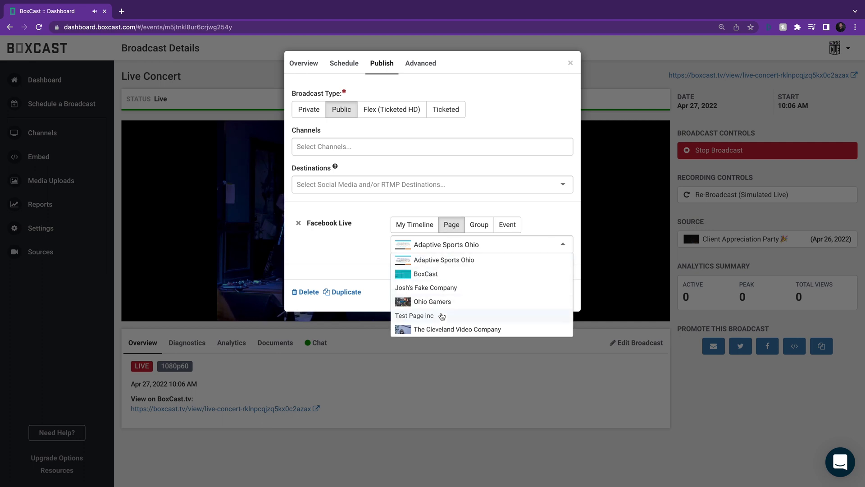
pyautogui.click(442, 316)
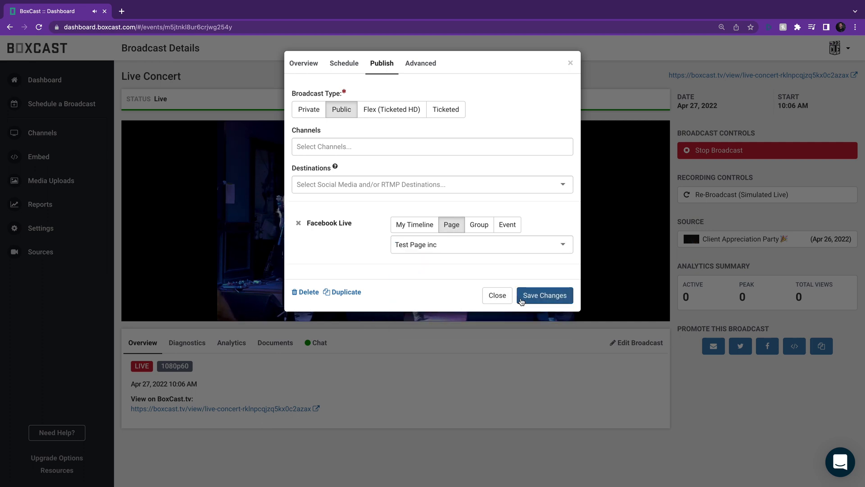
# Save the broadcast and expand the new Facebook destination to confirm active streaming
pyautogui.click(521, 295)
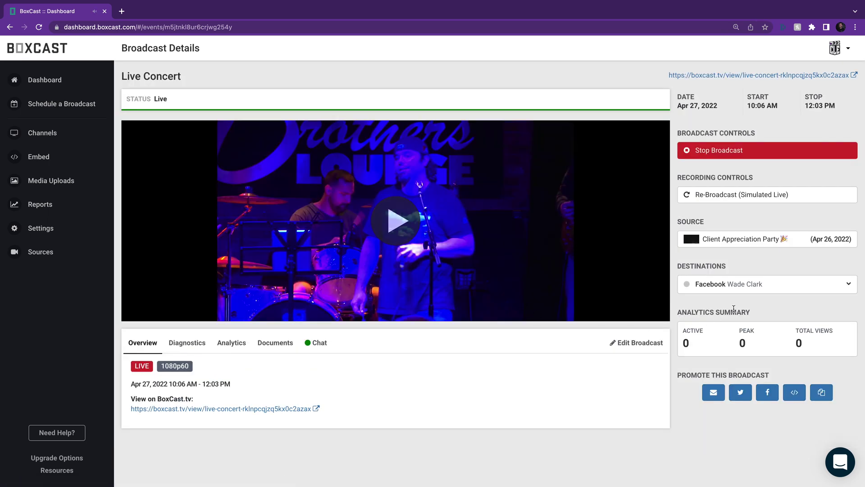
pyautogui.click(783, 287)
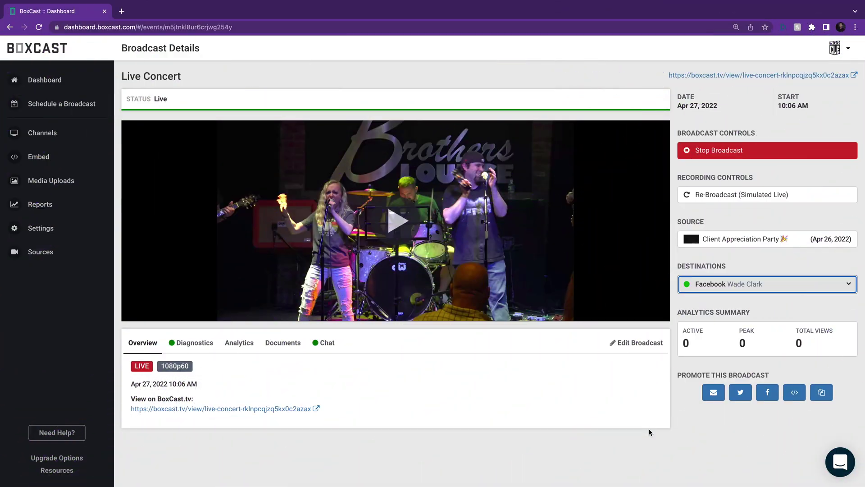
# Remove the Facebook Live destination in the Publish settings and save the Live Concert broadcast
pyautogui.click(647, 345)
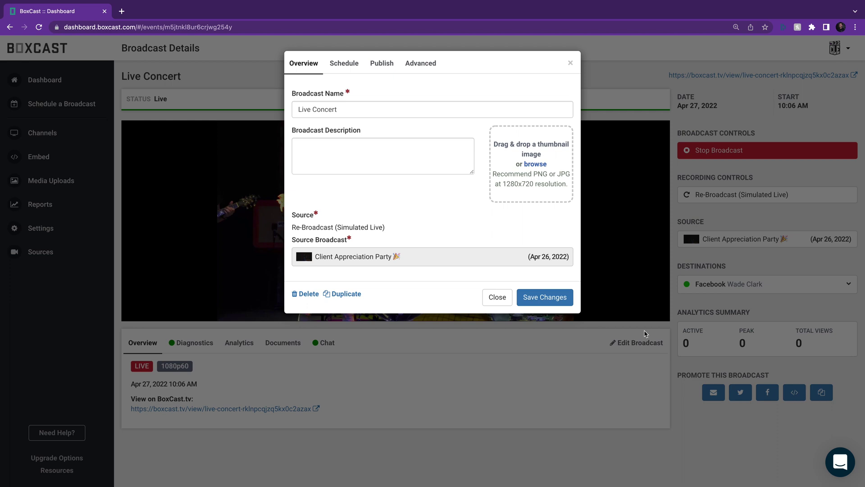
pyautogui.click(379, 62)
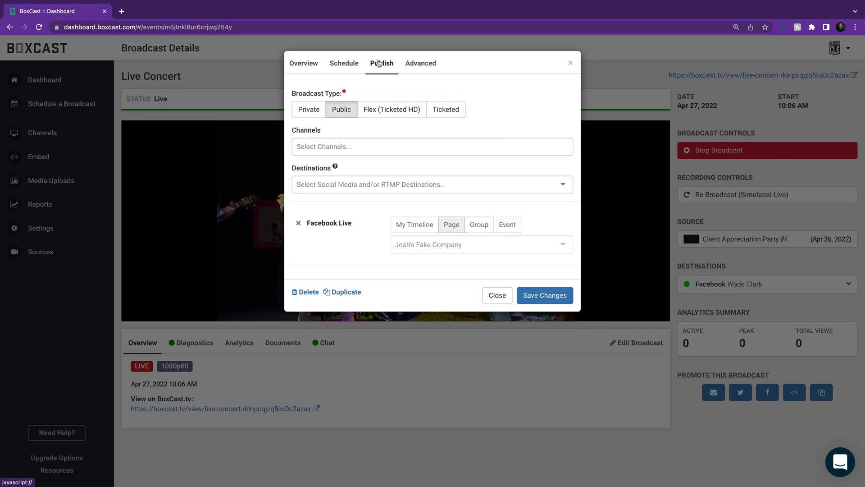
pyautogui.click(296, 223)
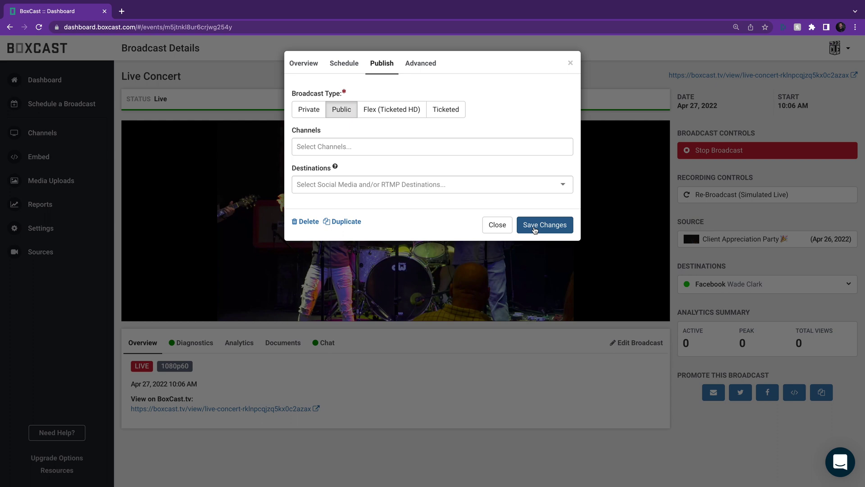
pyautogui.click(534, 229)
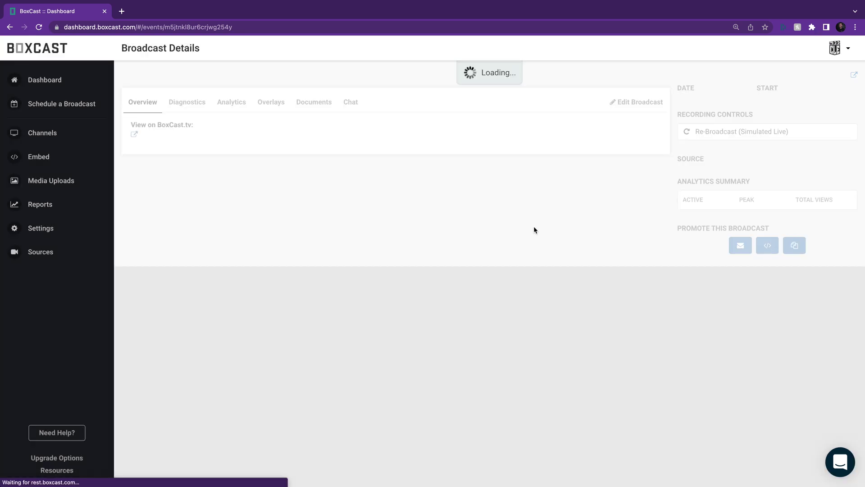